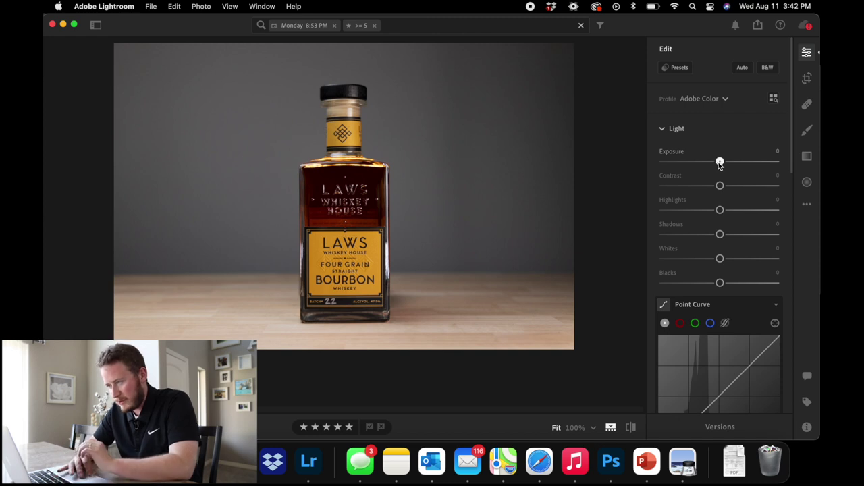
Step: Raise Exposure to about +0.51 to brighten the bourbon bottle photo
{"action": "left_click_drag", "start_coordinate": [720, 163], "coordinate": [725, 168]}
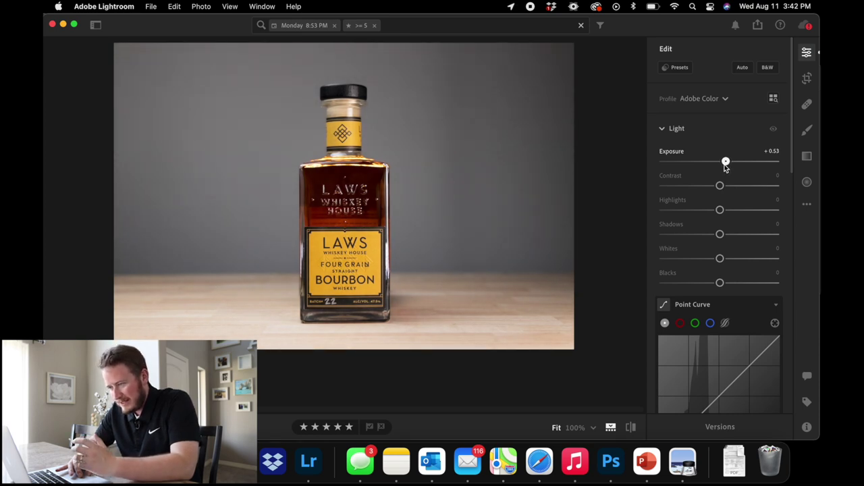
{"action": "left_click_drag", "start_coordinate": [726, 167], "coordinate": [725, 167]}
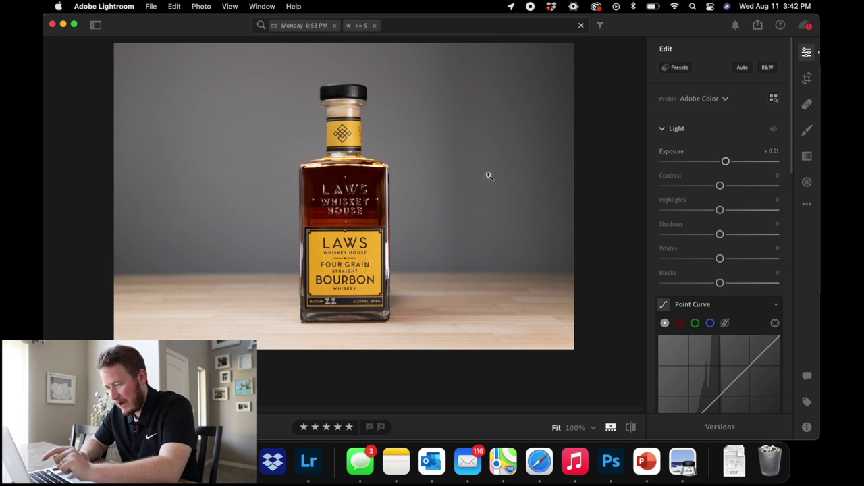
Step: Reset Exposure to 0 and set Highlights to +50
{"action": "double_click", "coordinate": [726, 163]}
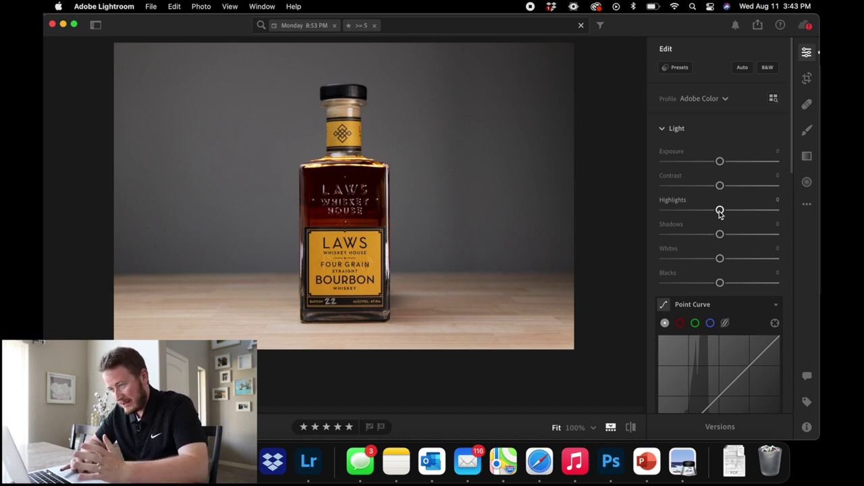
{"action": "left_click_drag", "start_coordinate": [720, 211], "coordinate": [745, 212]}
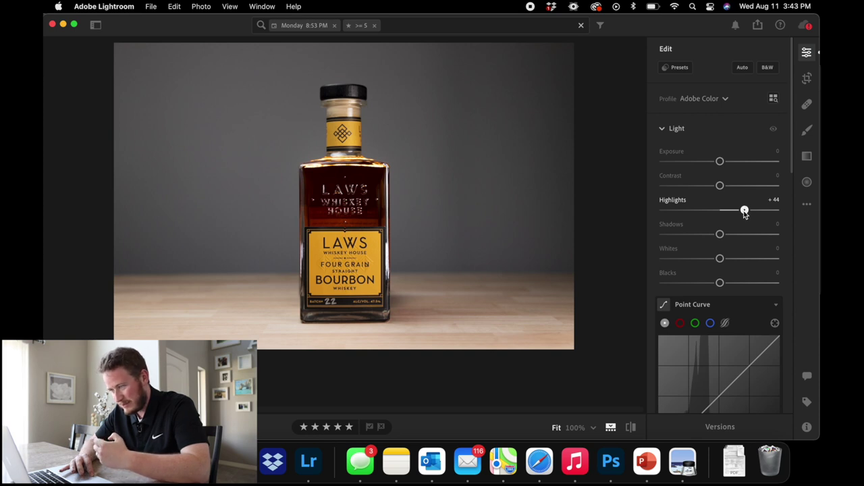
{"action": "double_click", "coordinate": [745, 211]}
{"action": "left_click_drag", "start_coordinate": [721, 212], "coordinate": [748, 214]}
Step: Set Contrast to +38, Whites to +16 and Blacks to −10
{"action": "left_click_drag", "start_coordinate": [720, 185], "coordinate": [741, 189]}
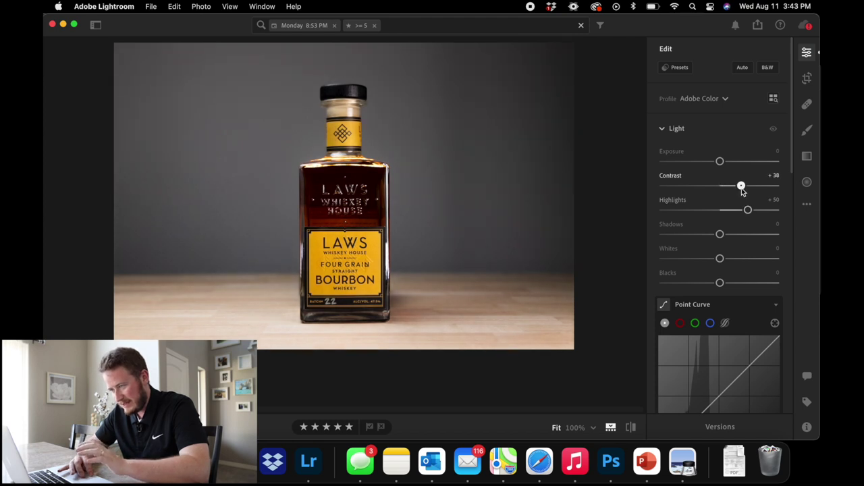
{"action": "double_click", "coordinate": [741, 187]}
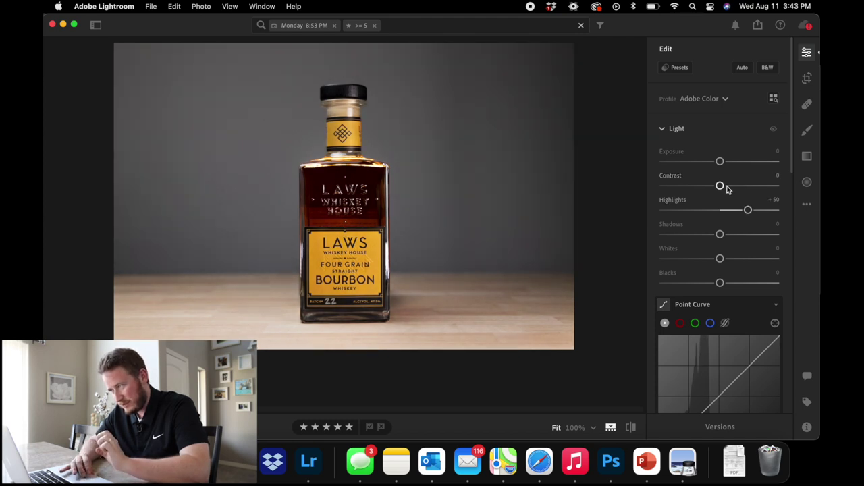
{"action": "left_click_drag", "start_coordinate": [721, 187], "coordinate": [743, 189]}
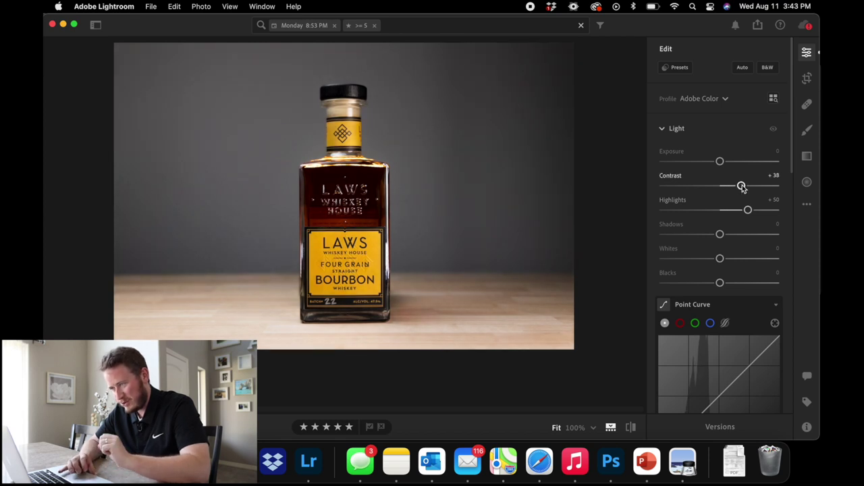
{"action": "scroll", "coordinate": [721, 250], "scroll_direction": "down", "scroll_amount": 1}
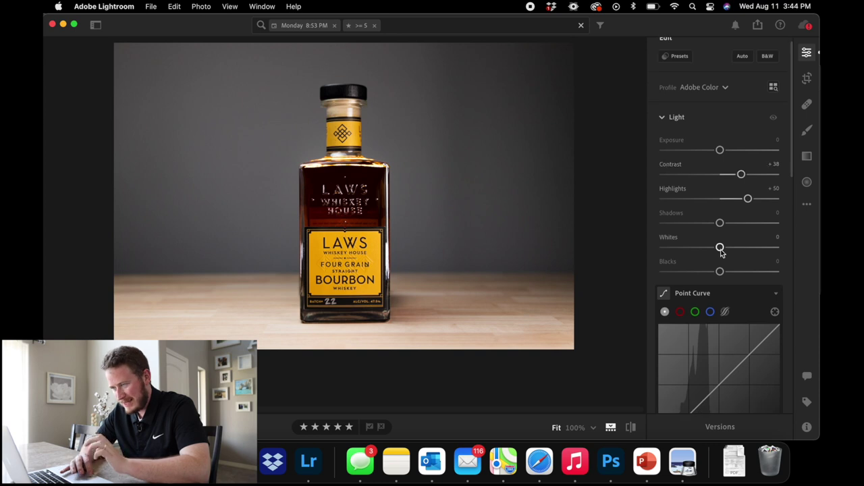
{"action": "left_click_drag", "start_coordinate": [721, 251], "coordinate": [715, 274]}
{"action": "scroll", "coordinate": [741, 246], "scroll_direction": "down", "scroll_amount": 5}
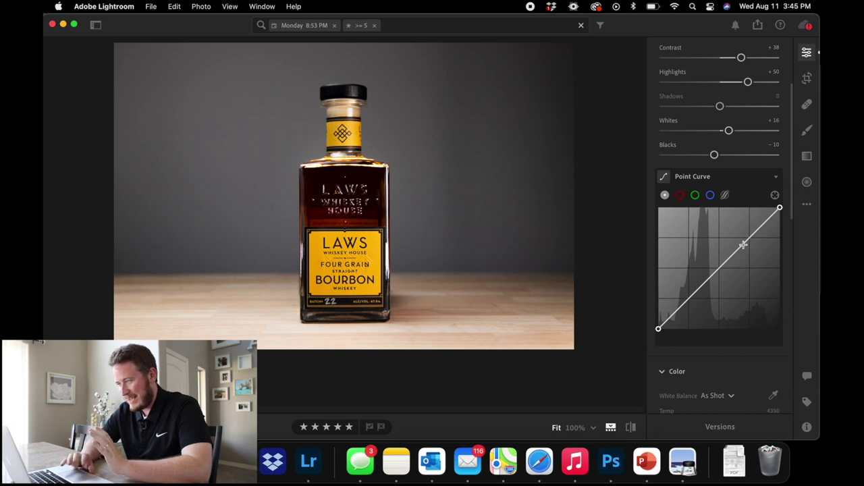
Step: Build an S-curve in the Point Curve by lifting an upper point and lowering a shadow point
{"action": "left_click_drag", "start_coordinate": [746, 244], "coordinate": [740, 237]}
{"action": "left_click_drag", "start_coordinate": [695, 278], "coordinate": [703, 288]}
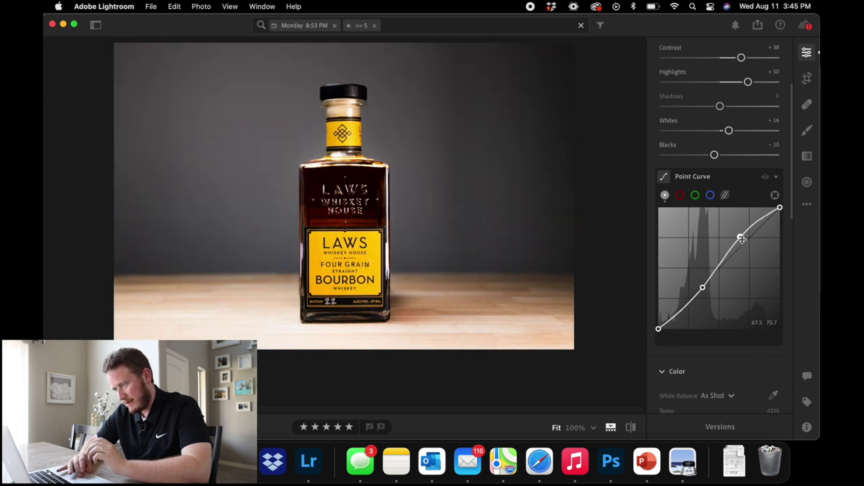
{"action": "left_click_drag", "start_coordinate": [743, 240], "coordinate": [744, 240]}
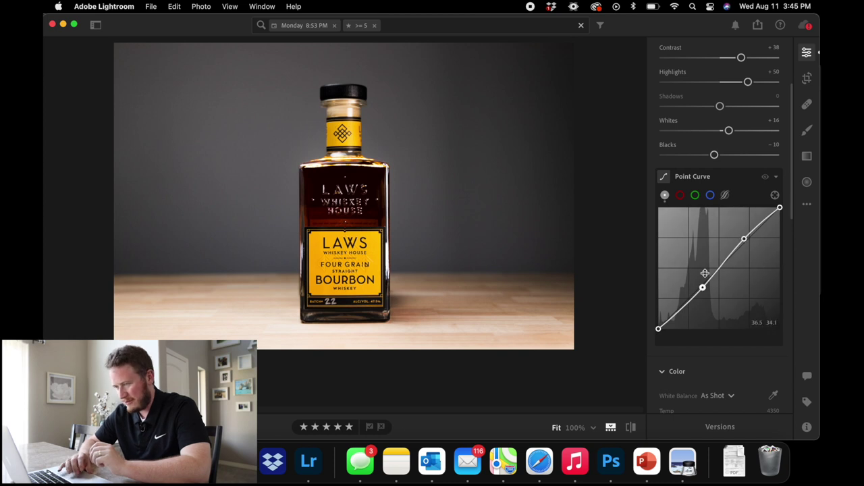
{"action": "scroll", "coordinate": [704, 274], "scroll_direction": "down", "scroll_amount": 2}
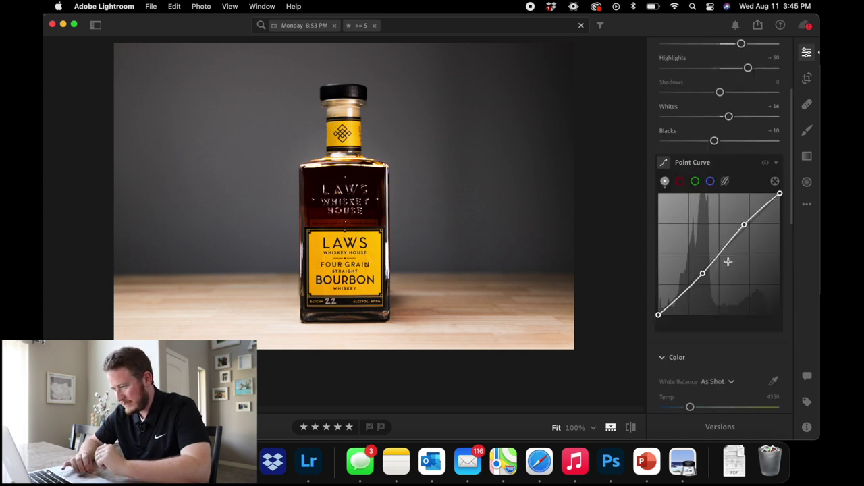
{"action": "scroll", "coordinate": [729, 261], "scroll_direction": "down", "scroll_amount": 10}
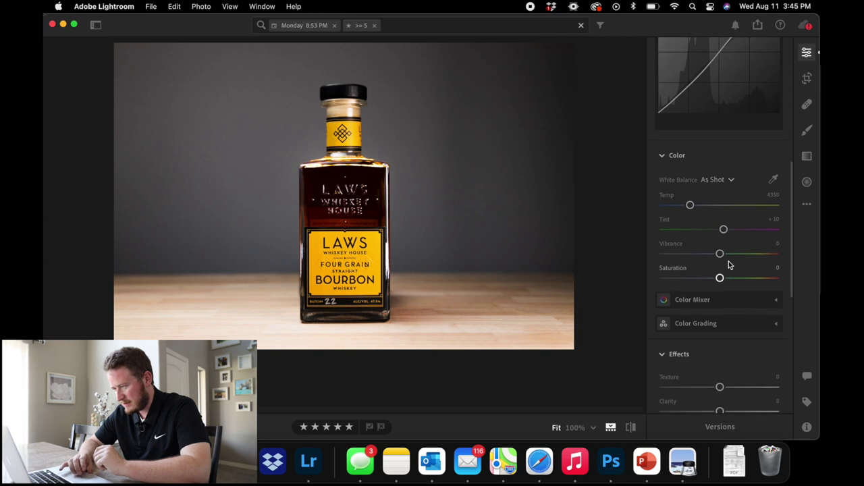
Step: Set Texture to +47 and Clarity to +14 in the Effects panel
{"action": "scroll", "coordinate": [728, 265], "scroll_direction": "down", "scroll_amount": 7}
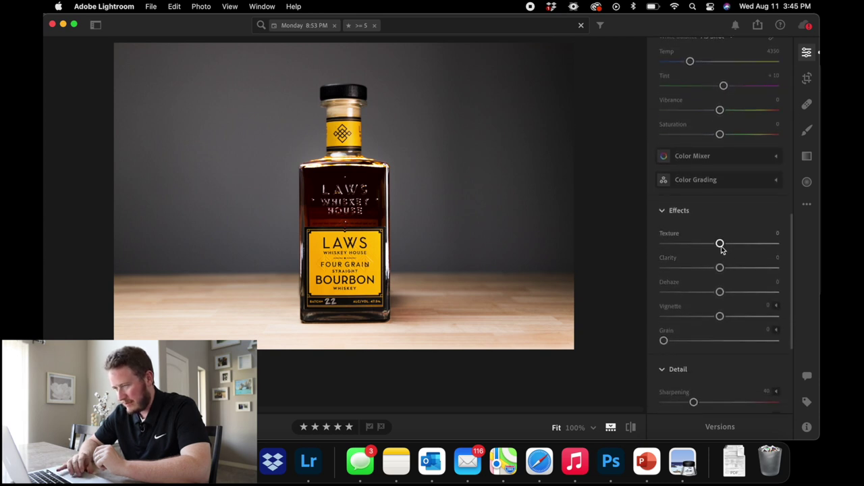
{"action": "left_click_drag", "start_coordinate": [721, 248], "coordinate": [748, 249]}
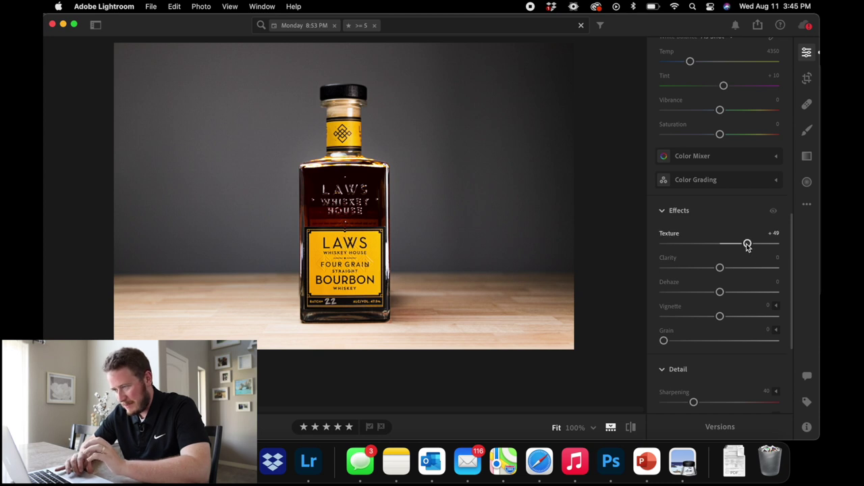
{"action": "double_click", "coordinate": [747, 244]}
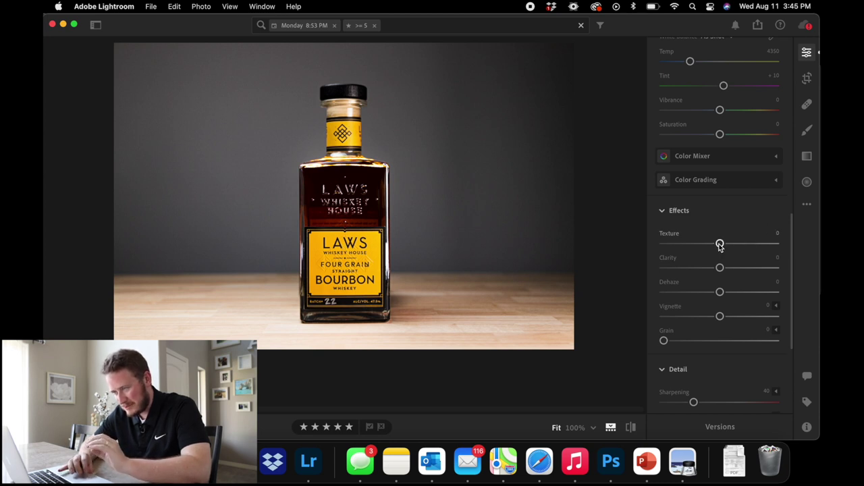
{"action": "left_click_drag", "start_coordinate": [719, 244], "coordinate": [746, 244]}
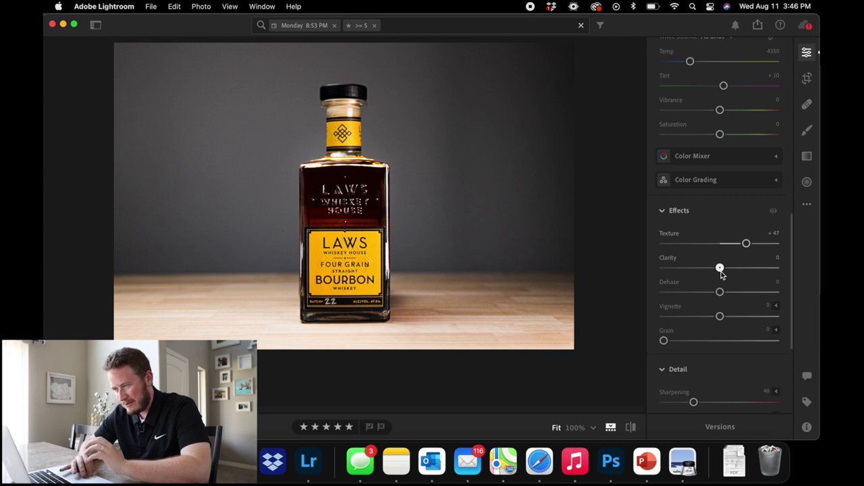
{"action": "left_click_drag", "start_coordinate": [720, 269], "coordinate": [817, 272]}
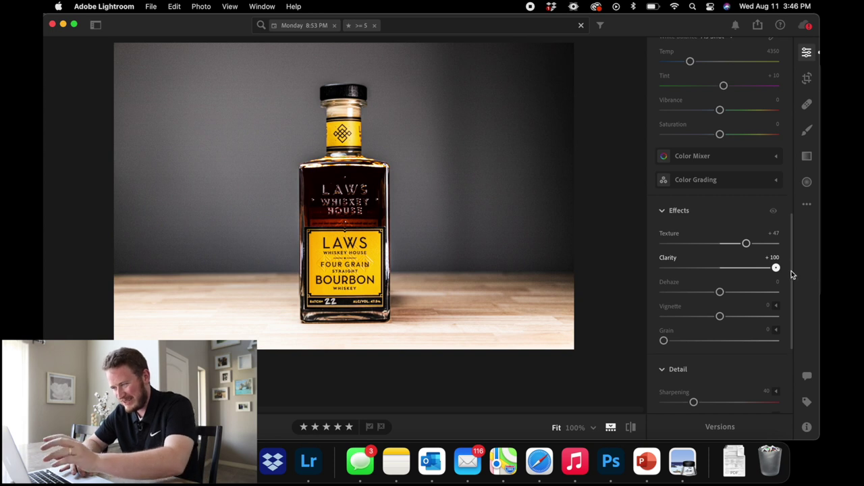
{"action": "left_click_drag", "start_coordinate": [769, 271], "coordinate": [729, 277]}
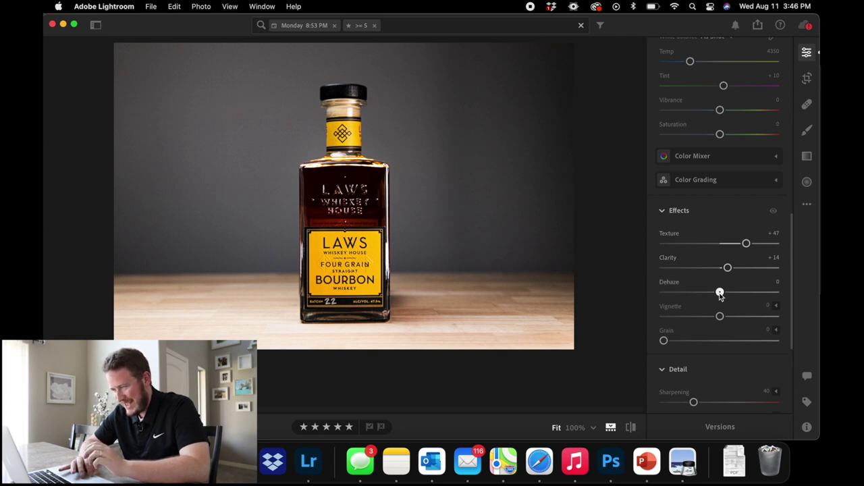
Step: Set Dehaze to +45 so the grey background turns darker
{"action": "left_click_drag", "start_coordinate": [720, 293], "coordinate": [750, 295]}
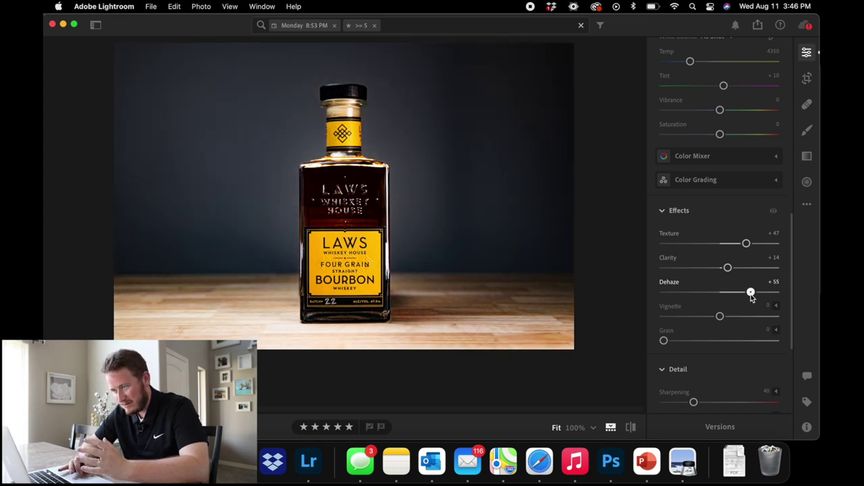
{"action": "left_click_drag", "start_coordinate": [751, 297], "coordinate": [753, 298]}
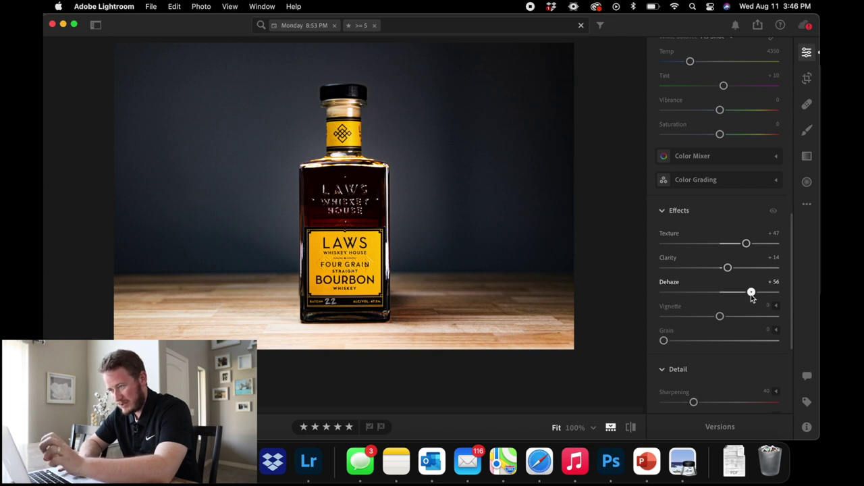
{"action": "left_click_drag", "start_coordinate": [751, 298], "coordinate": [746, 301]}
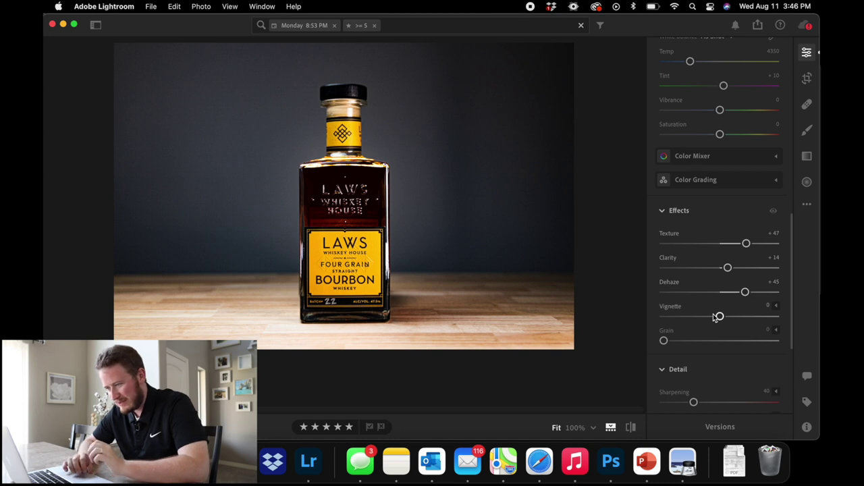
Step: Raise Sharpening to 63 and check the background detail at 100% zoom
{"action": "scroll", "coordinate": [722, 237], "scroll_direction": "down", "scroll_amount": 1}
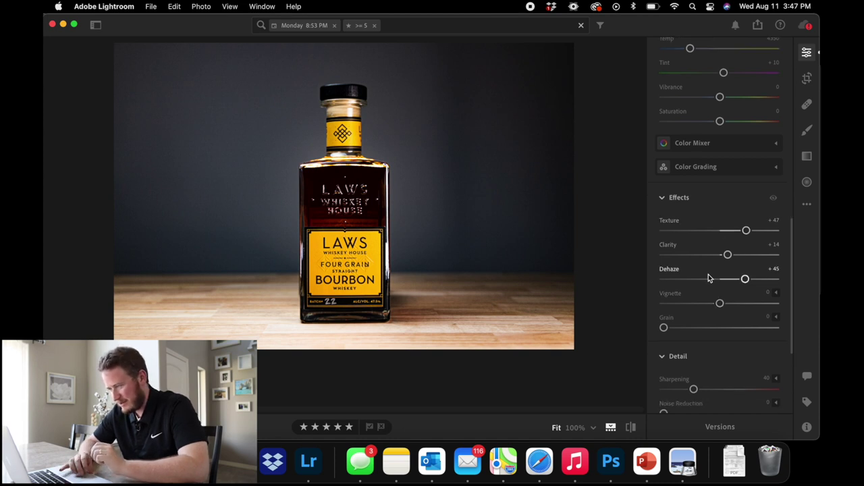
{"action": "scroll", "coordinate": [708, 276], "scroll_direction": "down", "scroll_amount": 3}
{"action": "left_click_drag", "start_coordinate": [694, 345], "coordinate": [712, 346]}
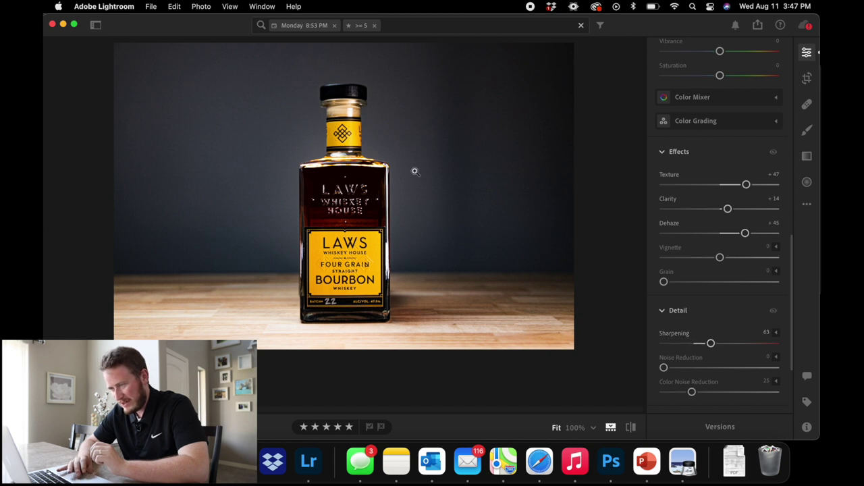
{"action": "left_click", "coordinate": [250, 141]}
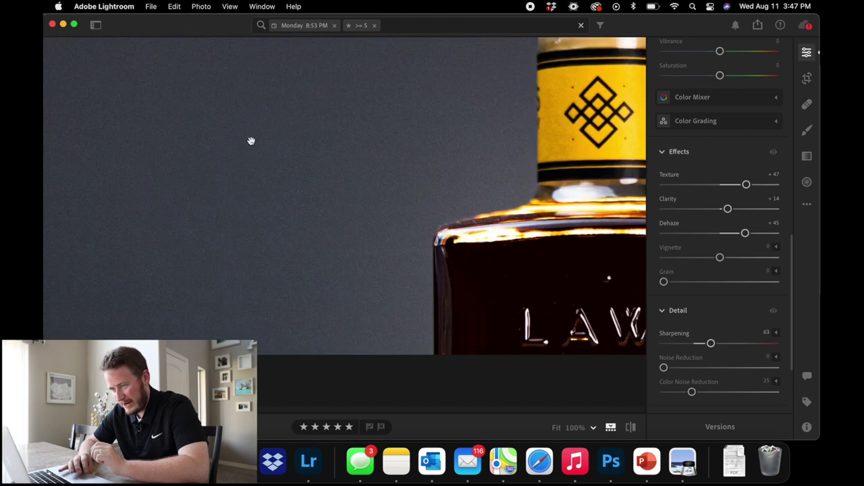
{"action": "left_click", "coordinate": [372, 182]}
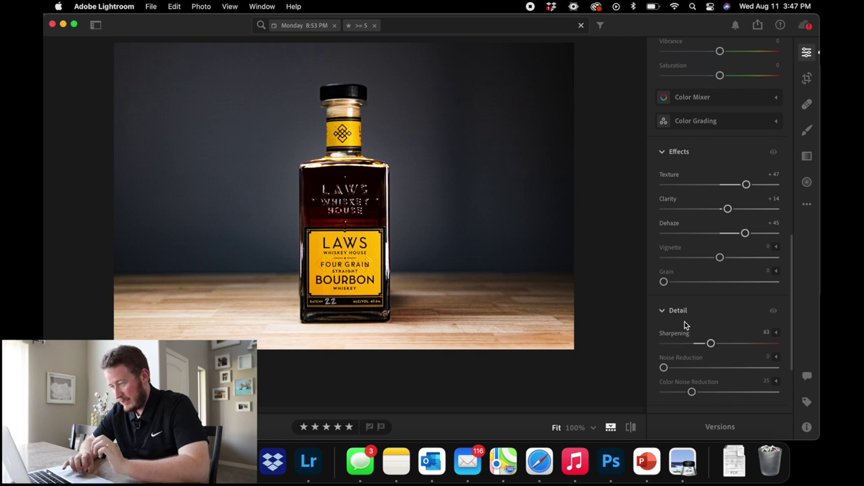
Step: Add Noise Reduction of about 16 to smooth the background grain
{"action": "scroll", "coordinate": [685, 322], "scroll_direction": "down", "scroll_amount": 2}
{"action": "scroll", "coordinate": [685, 322], "scroll_direction": "down", "scroll_amount": 1}
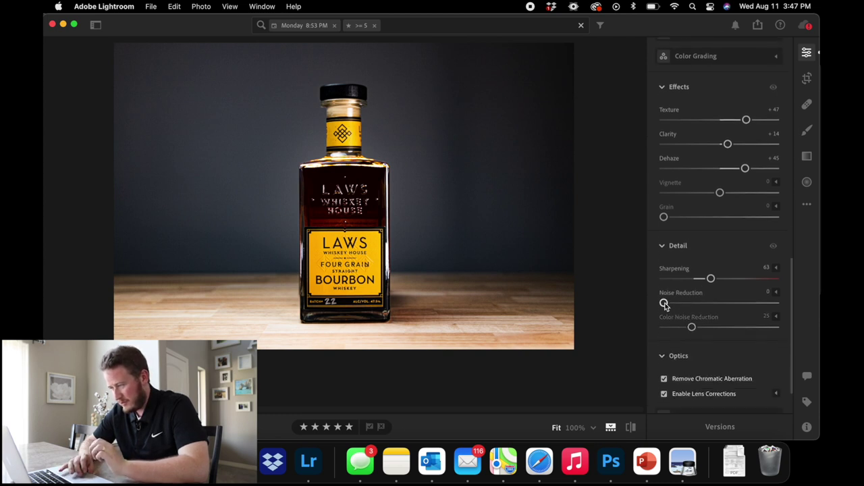
{"action": "left_click_drag", "start_coordinate": [665, 306], "coordinate": [686, 307]}
Step: Push Noise Reduction to 73 while zoomed in, then settle it at 53
{"action": "left_click", "coordinate": [277, 129]}
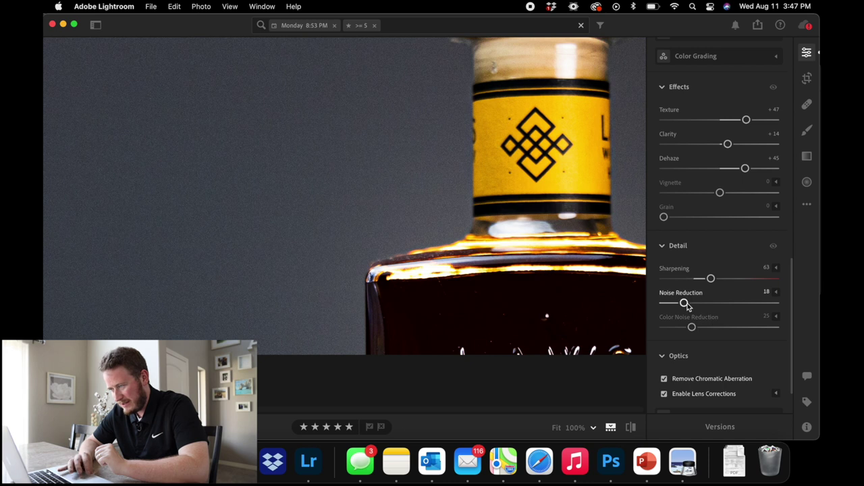
{"action": "left_click_drag", "start_coordinate": [685, 304], "coordinate": [745, 304]}
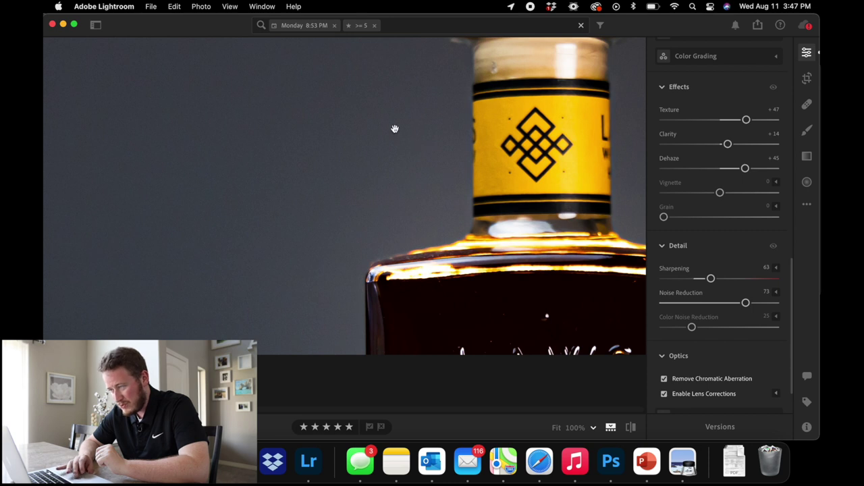
{"action": "left_click", "coordinate": [443, 245]}
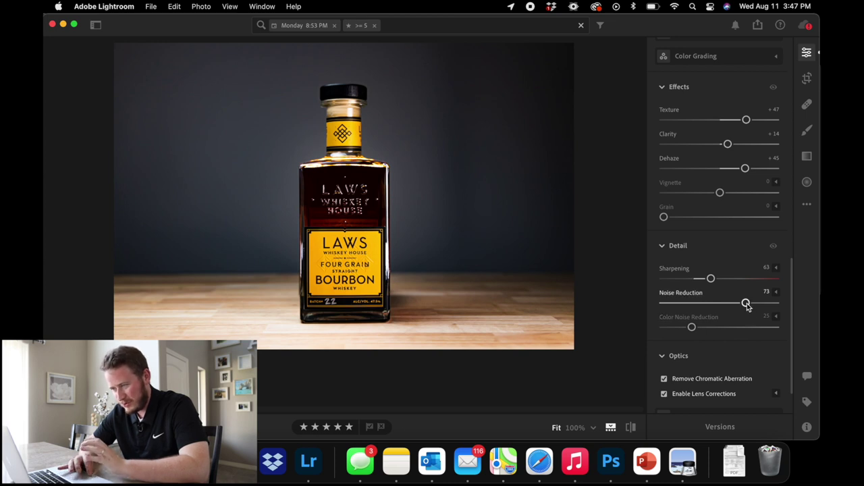
{"action": "left_click_drag", "start_coordinate": [745, 303], "coordinate": [724, 305]}
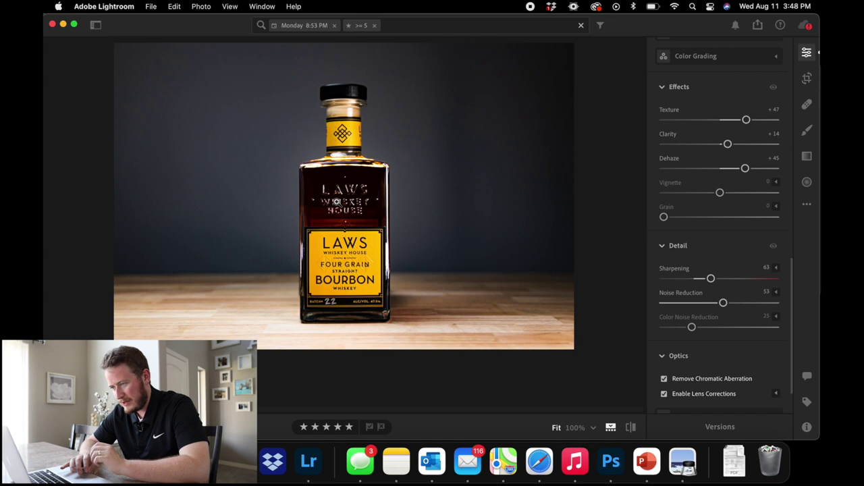
{"action": "left_click", "coordinate": [344, 196]}
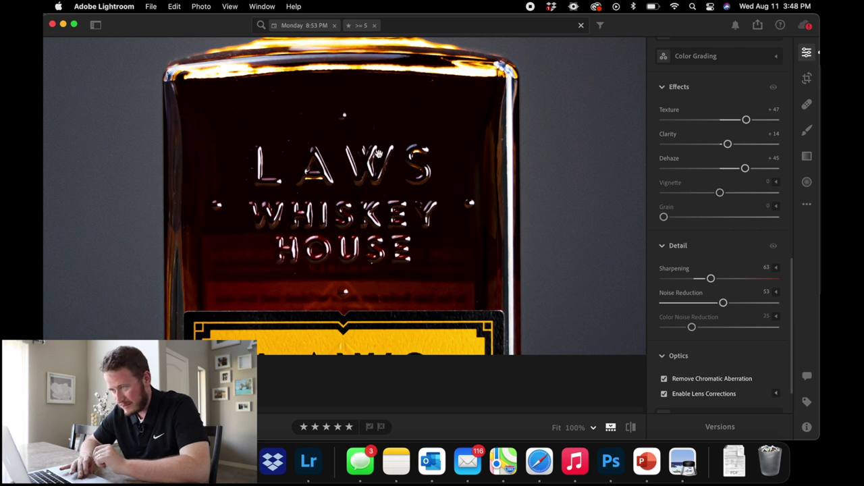
{"action": "scroll", "coordinate": [722, 236], "scroll_direction": "up", "scroll_amount": 10}
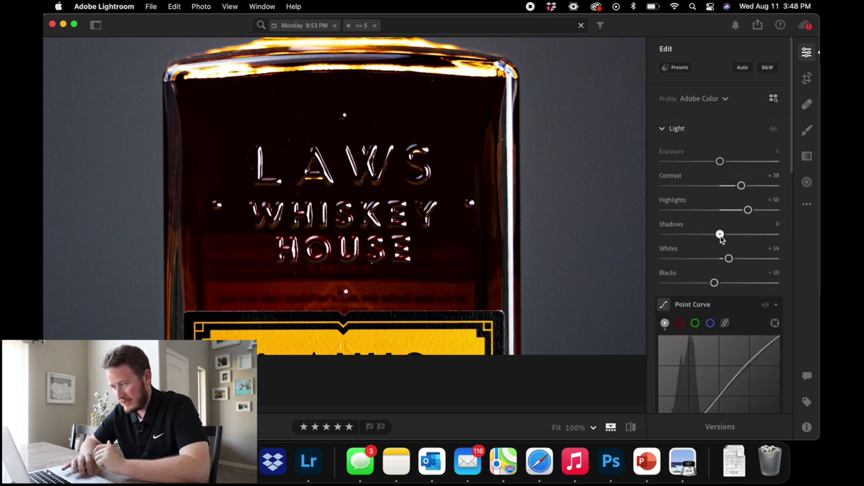
{"action": "left_click_drag", "start_coordinate": [720, 234], "coordinate": [775, 237]}
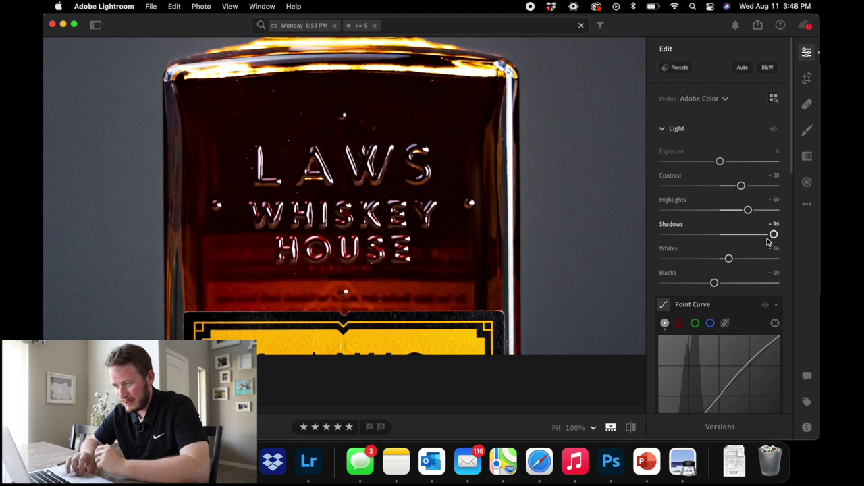
{"action": "left_click", "coordinate": [346, 192]}
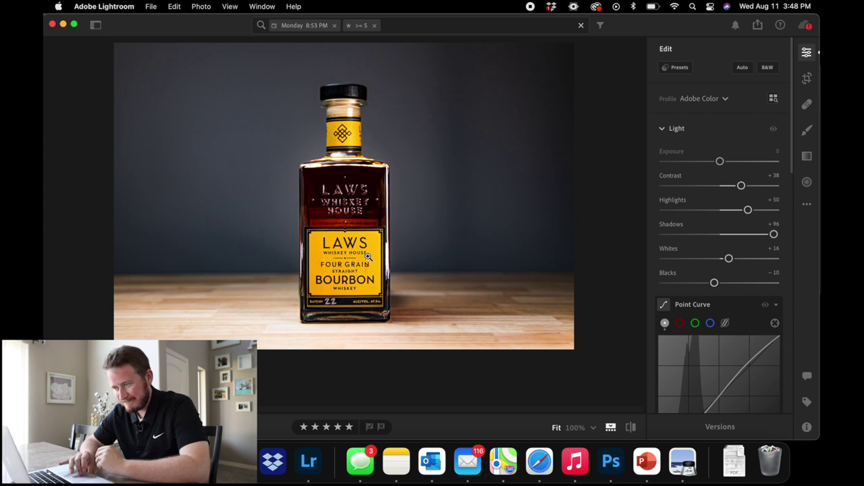
{"action": "double_click", "coordinate": [774, 235]}
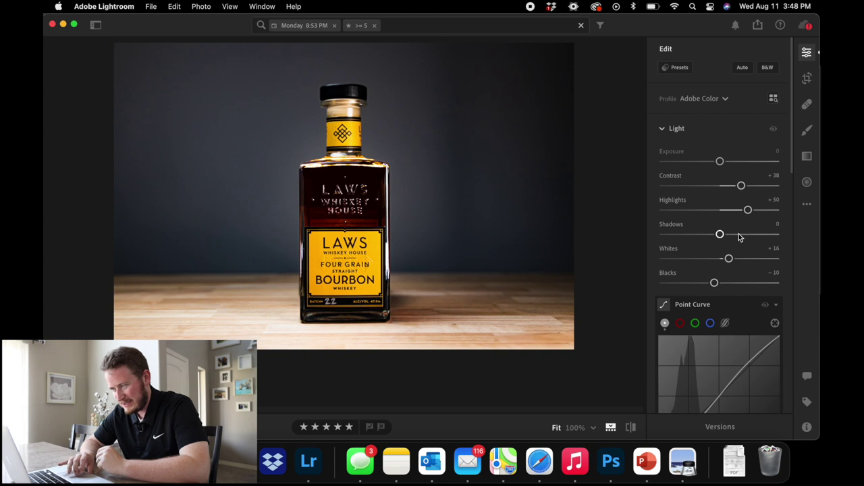
{"action": "left_click_drag", "start_coordinate": [720, 234], "coordinate": [796, 235]}
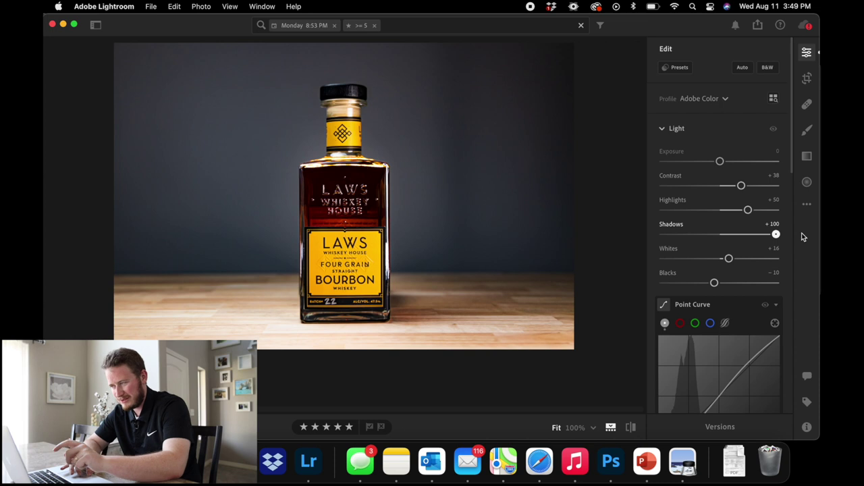
{"action": "left_click_drag", "start_coordinate": [776, 235], "coordinate": [726, 235]}
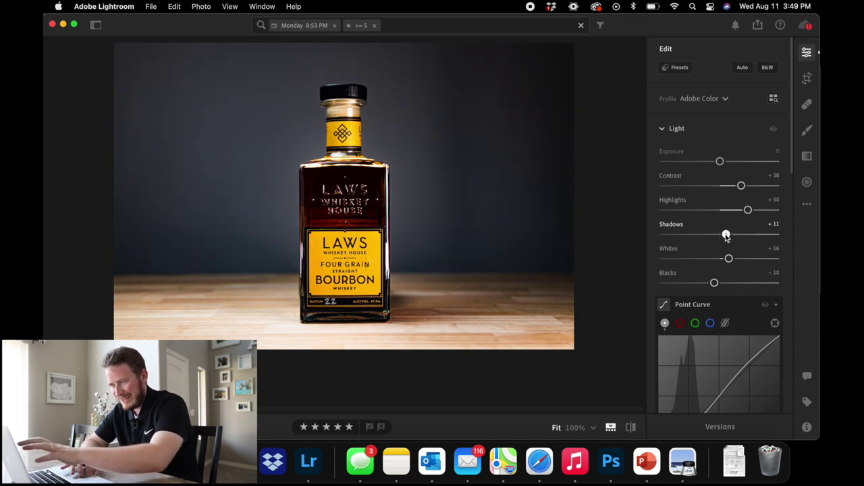
{"action": "double_click", "coordinate": [726, 235]}
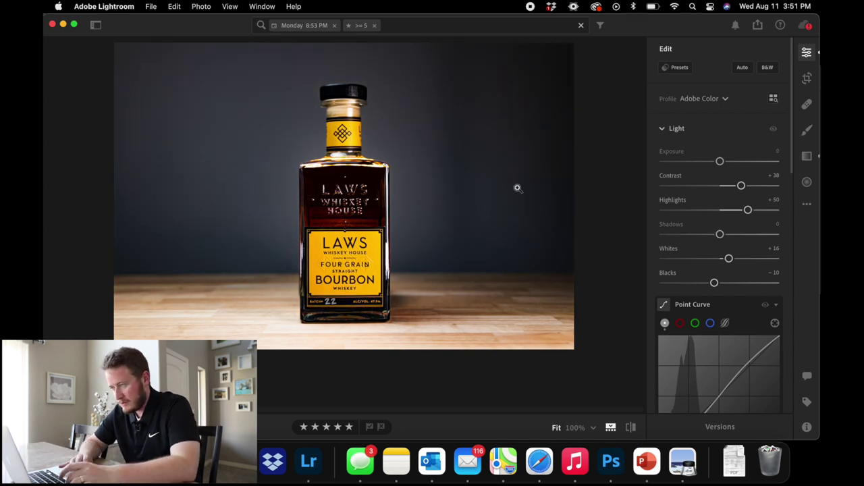
{"action": "left_click", "coordinate": [808, 183]}
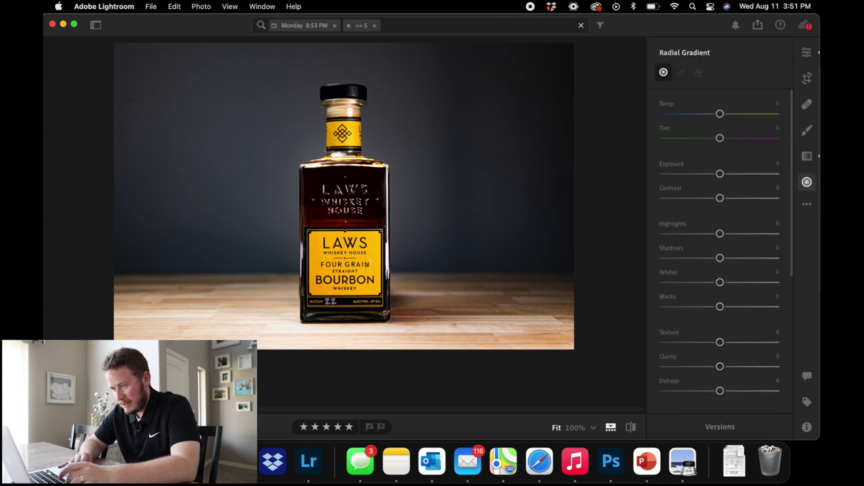
Step: Draw a radial gradient mask over the bottle body and set its Shadows to +100
{"action": "left_click_drag", "start_coordinate": [322, 156], "coordinate": [380, 269]}
{"action": "left_click_drag", "start_coordinate": [322, 159], "coordinate": [338, 207]}
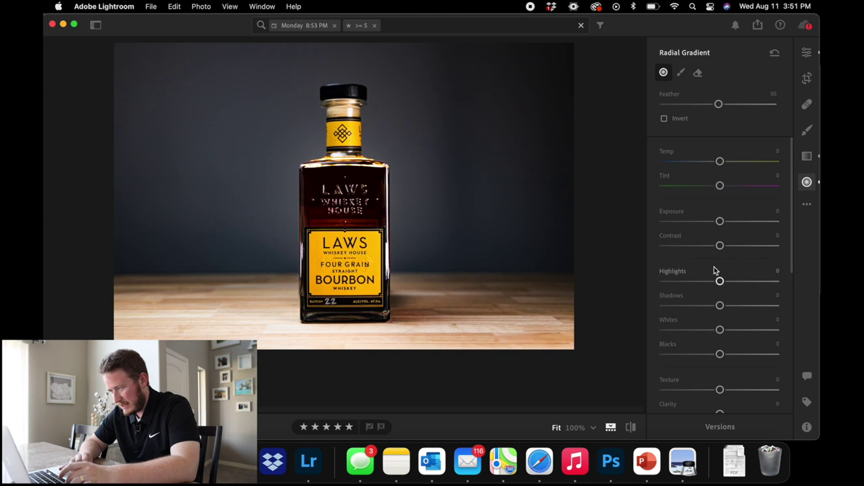
{"action": "scroll", "coordinate": [719, 270], "scroll_direction": "down", "scroll_amount": 2}
{"action": "left_click_drag", "start_coordinate": [721, 241], "coordinate": [791, 245]}
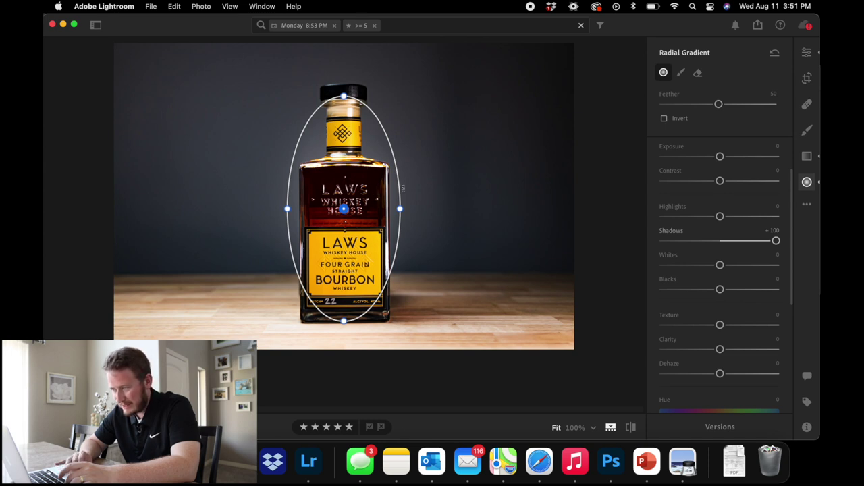
{"action": "double_click", "coordinate": [776, 242]}
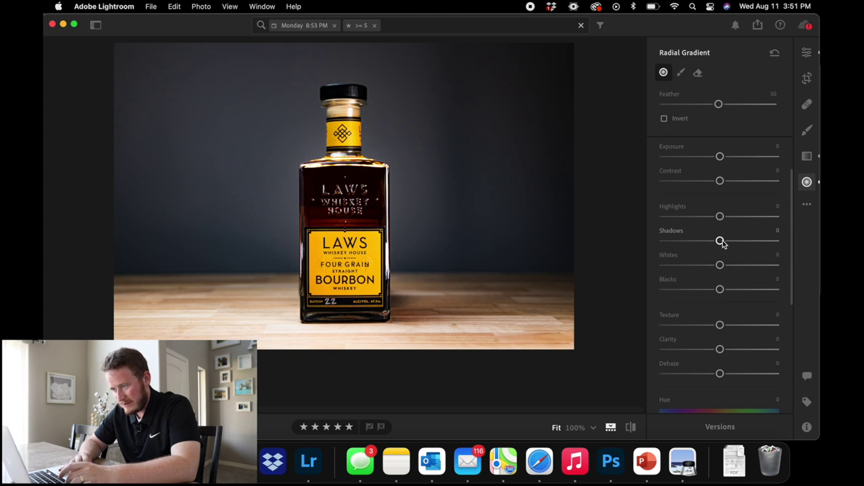
{"action": "left_click_drag", "start_coordinate": [721, 242], "coordinate": [778, 242]}
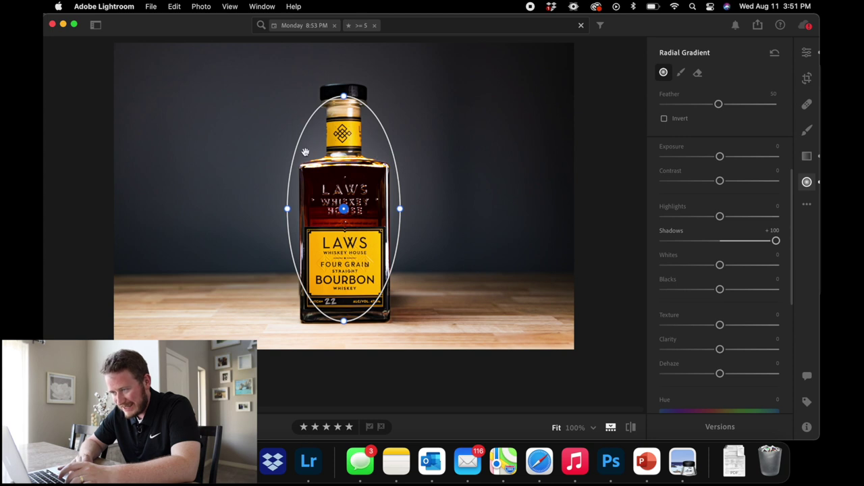
Step: Shrink the radial mask to a small circle over the LAWS WHISKEY HOUSE lettering, keeping Shadows +100
{"action": "left_click_drag", "start_coordinate": [344, 97], "coordinate": [344, 172]}
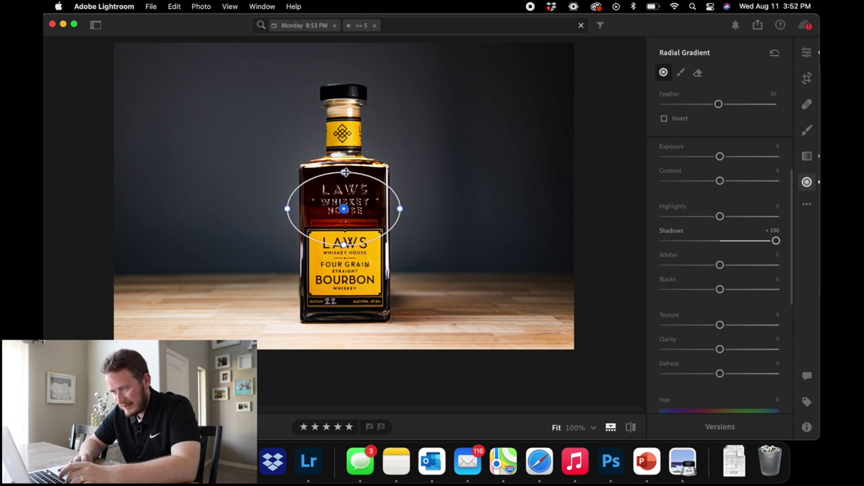
{"action": "left_click_drag", "start_coordinate": [286, 209], "coordinate": [345, 202]}
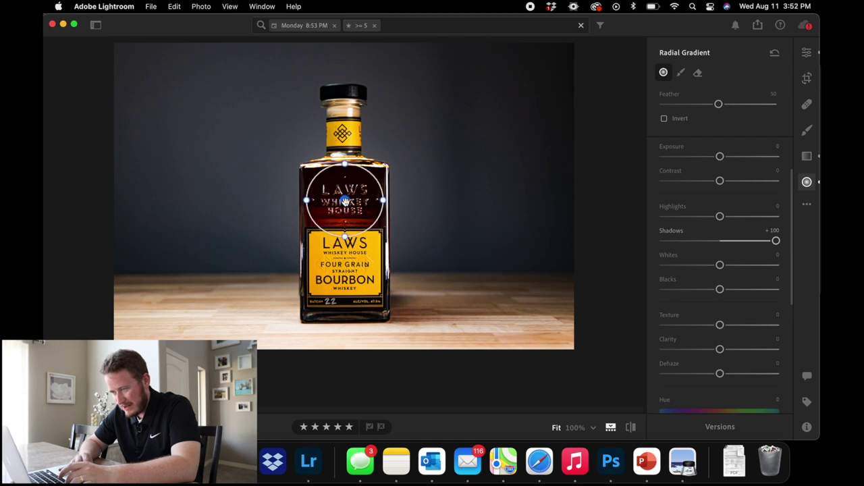
{"action": "double_click", "coordinate": [669, 230]}
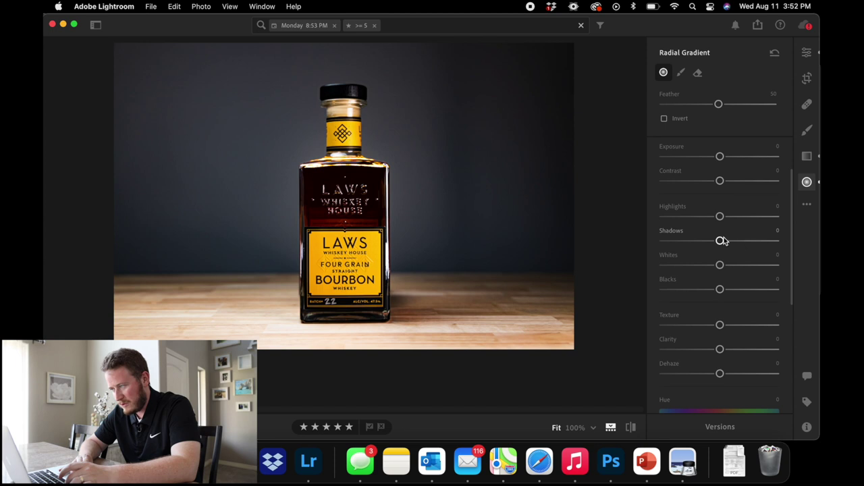
{"action": "left_click_drag", "start_coordinate": [720, 240], "coordinate": [780, 242]}
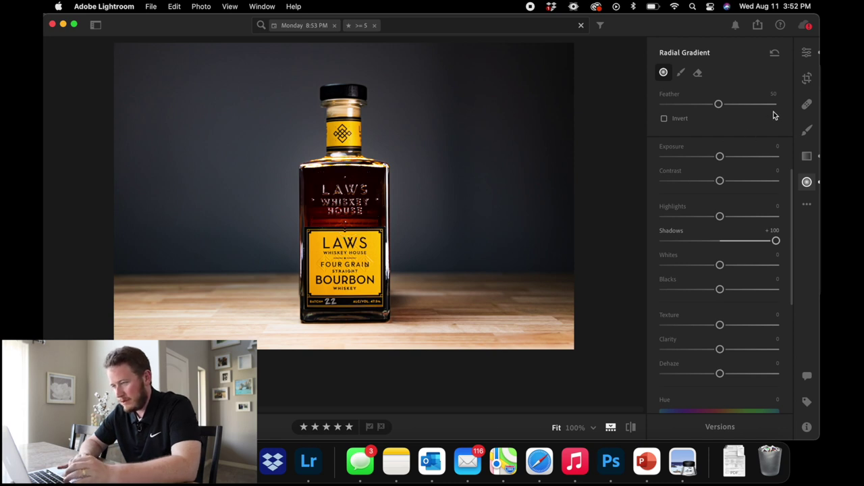
{"action": "left_click", "coordinate": [807, 54]}
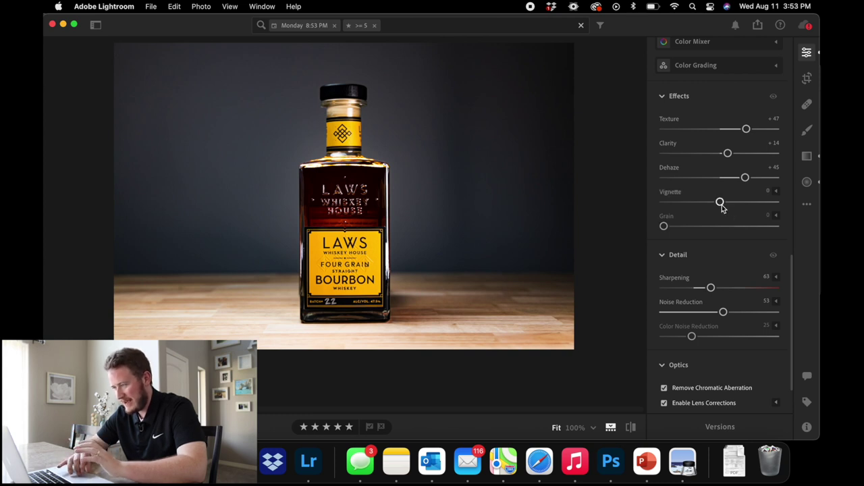
Step: Add an edge vignette, trying −100 before easing it back to about −33
{"action": "left_click_drag", "start_coordinate": [721, 206], "coordinate": [701, 217]}
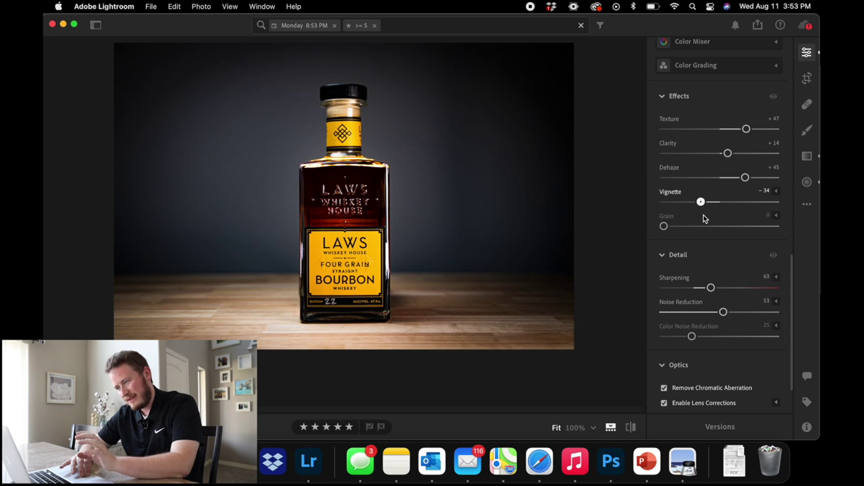
{"action": "double_click", "coordinate": [700, 202]}
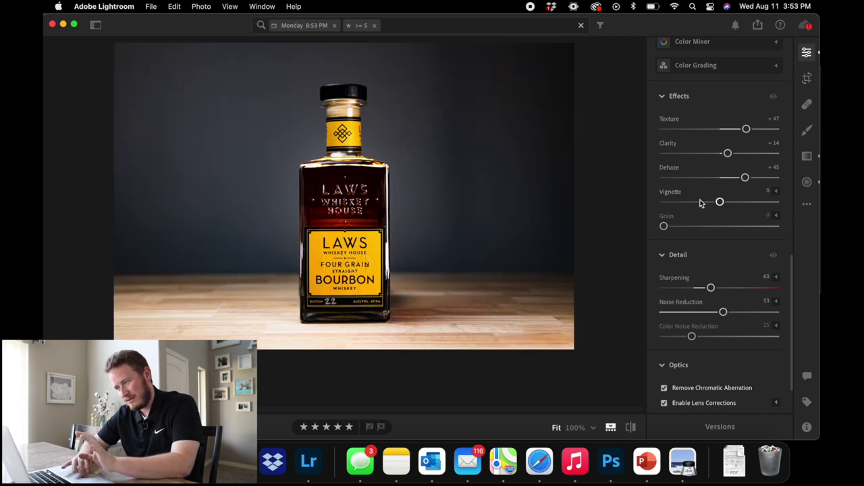
{"action": "left_click_drag", "start_coordinate": [720, 202], "coordinate": [651, 209]}
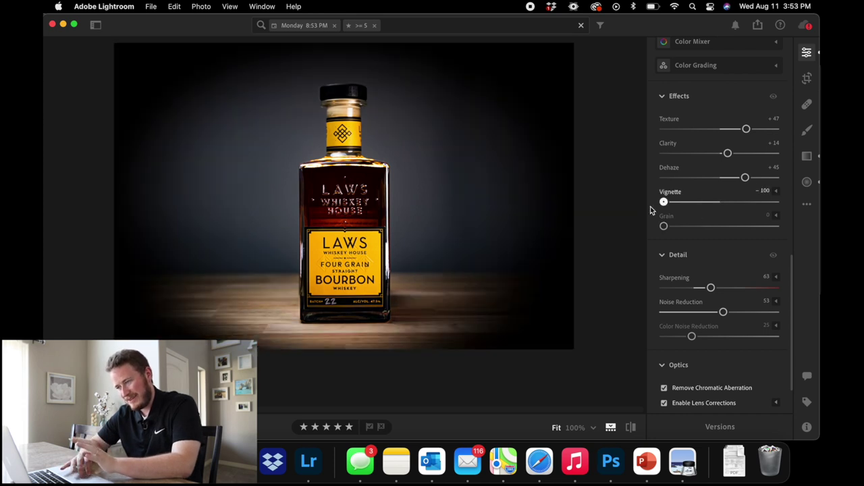
{"action": "left_click_drag", "start_coordinate": [651, 210], "coordinate": [680, 209]}
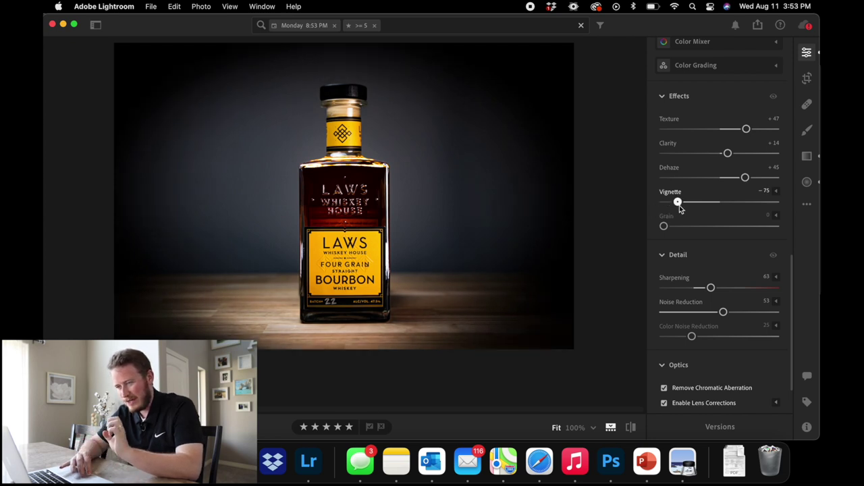
{"action": "left_click_drag", "start_coordinate": [680, 209], "coordinate": [704, 209]}
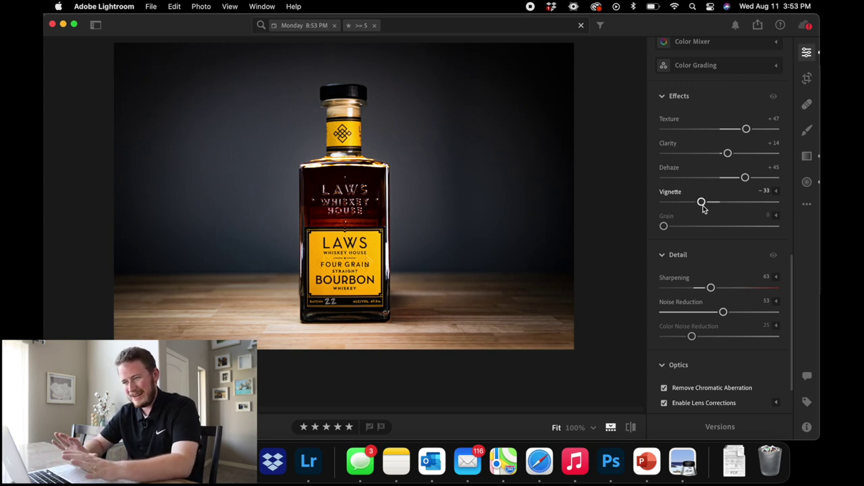